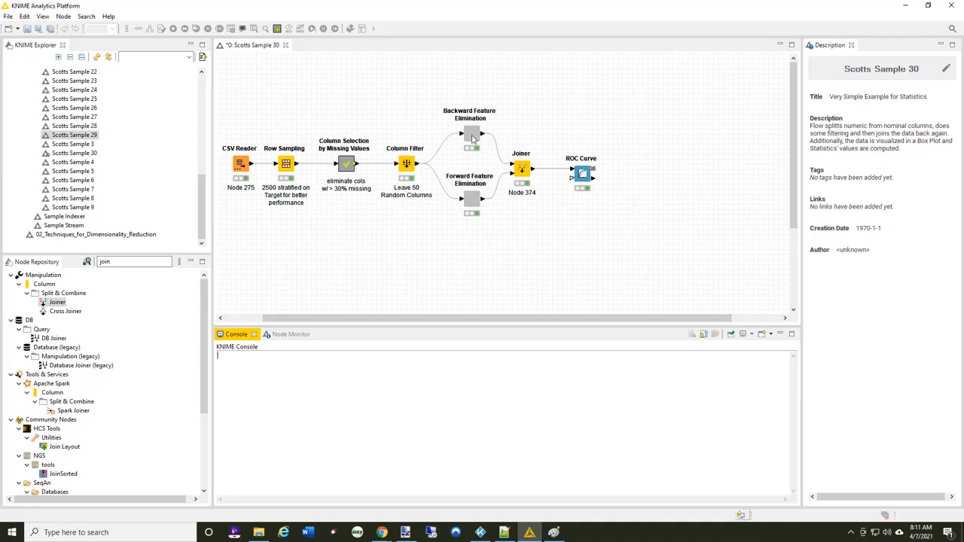
# Open the feature selection loop inside the Backward Feature Elimination component and review the Feature Selection Loop Start settings and available strategies without changing them
pyautogui.doubleClick(472, 137)
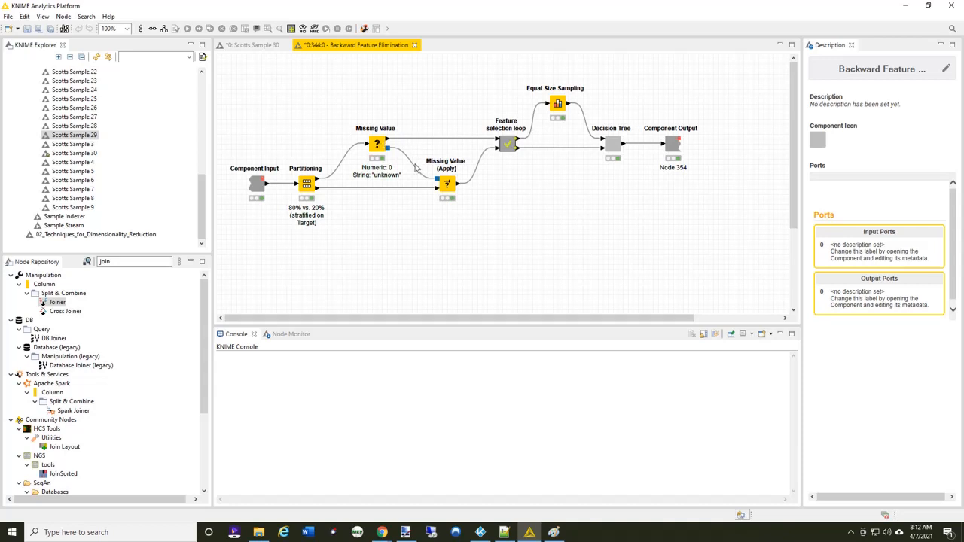
pyautogui.doubleClick(507, 145)
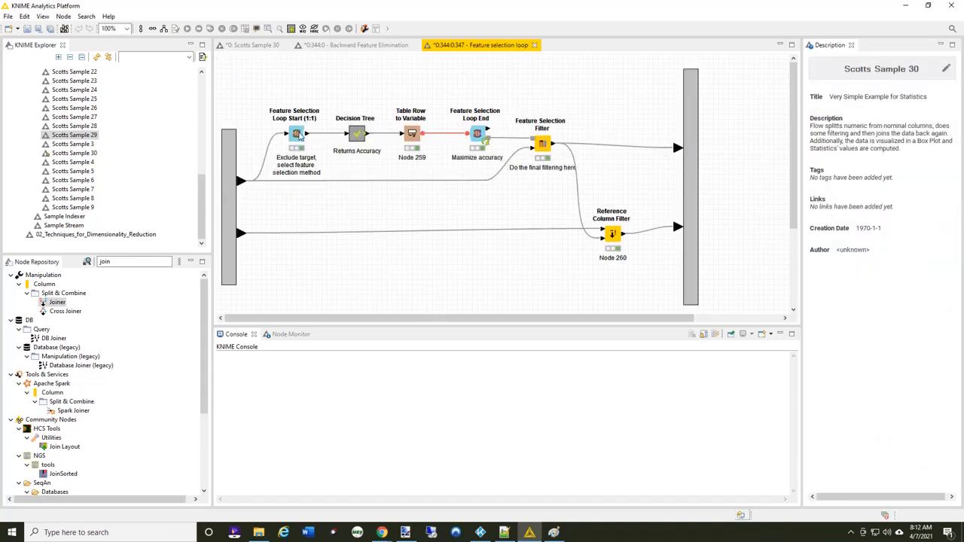
pyautogui.doubleClick(298, 134)
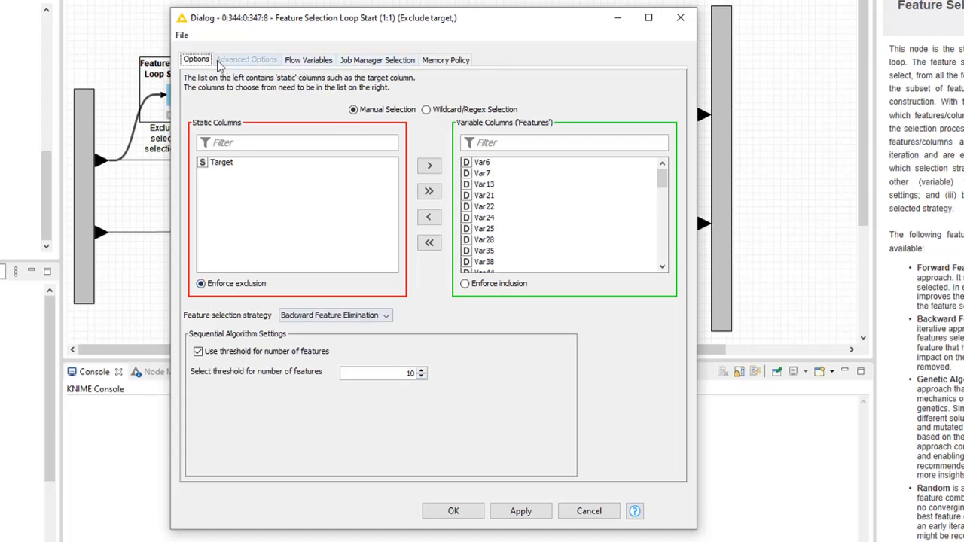
pyautogui.click(386, 319)
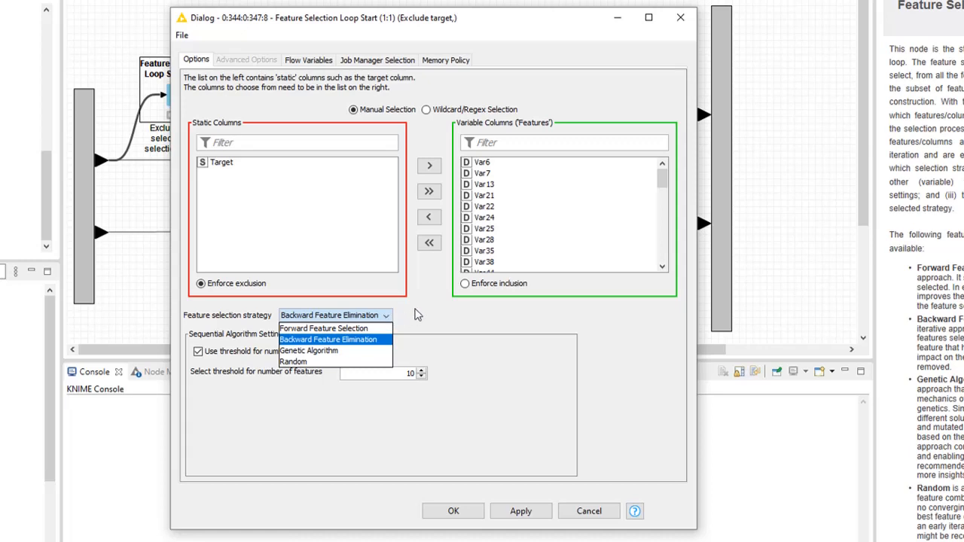
pyautogui.click(416, 315)
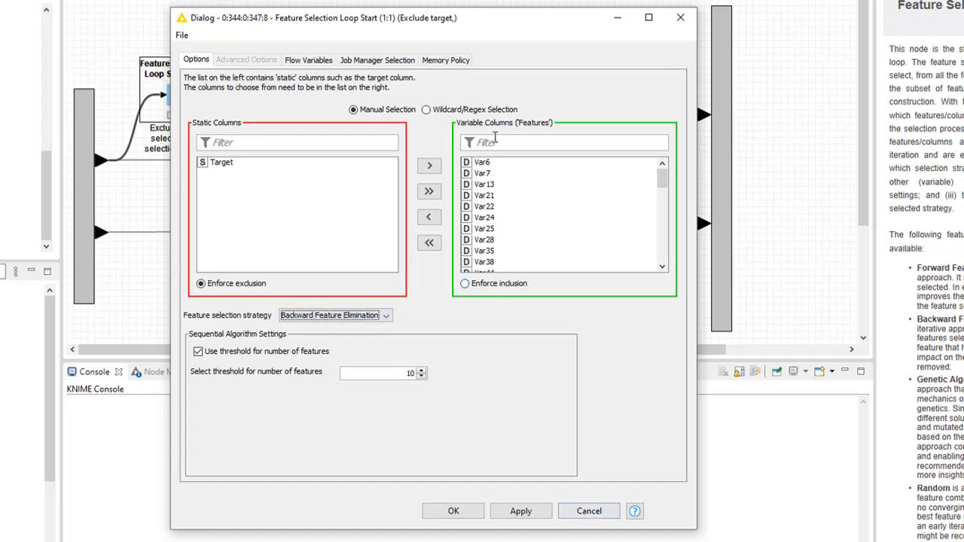
pyautogui.click(605, 517)
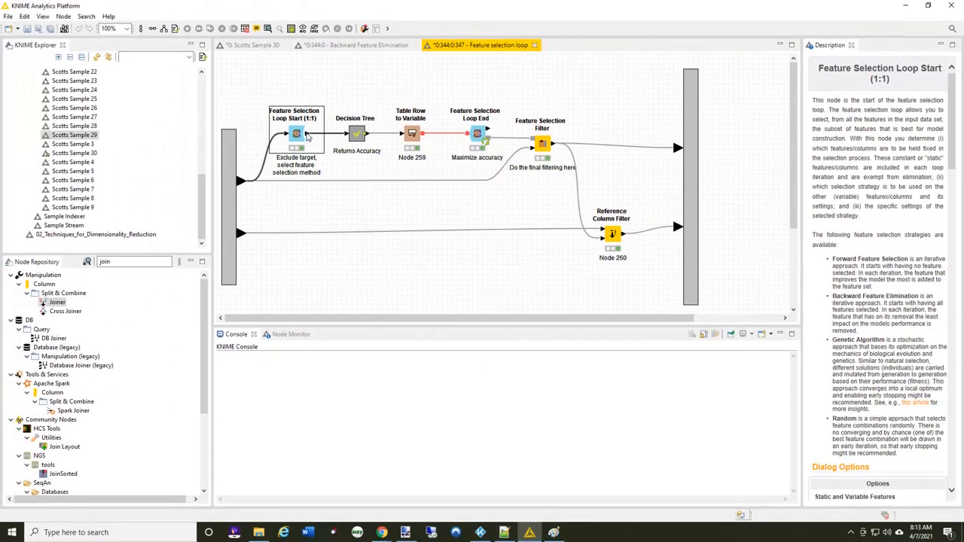
# Open the loop's Decision Tree metanode and examine the Scorer node's accuracy statistics table
pyautogui.moveTo(307, 136)
pyautogui.moveTo(240, 181)
pyautogui.doubleClick(358, 135)
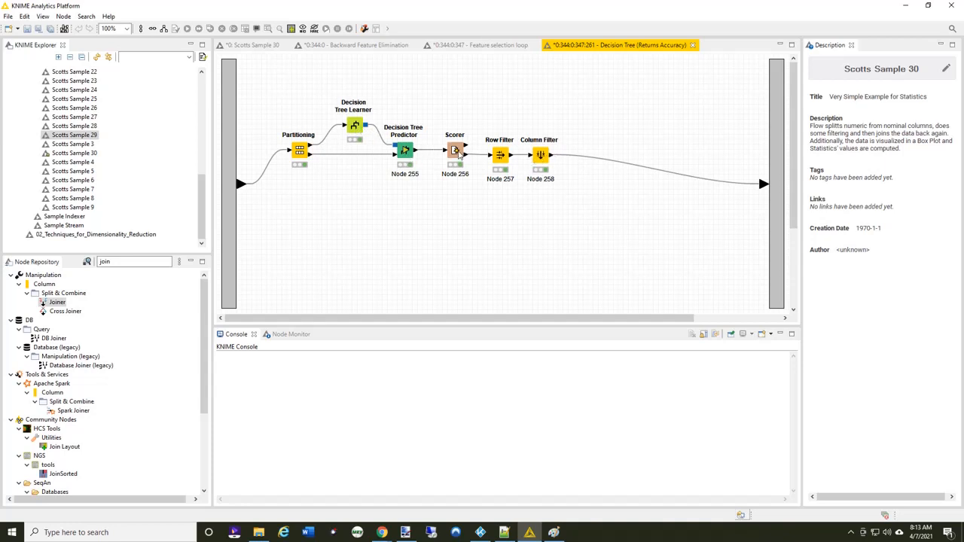
pyautogui.rightClick(459, 153)
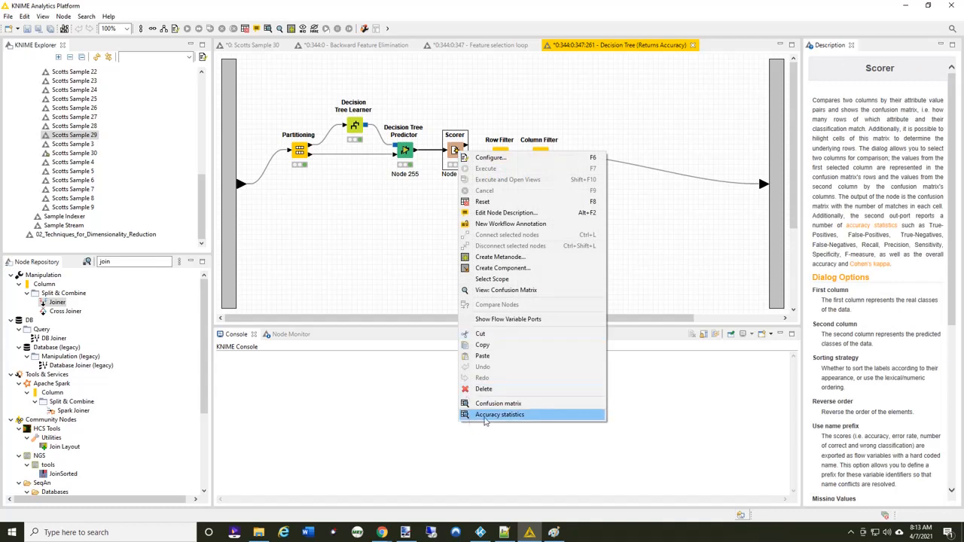
pyautogui.click(489, 416)
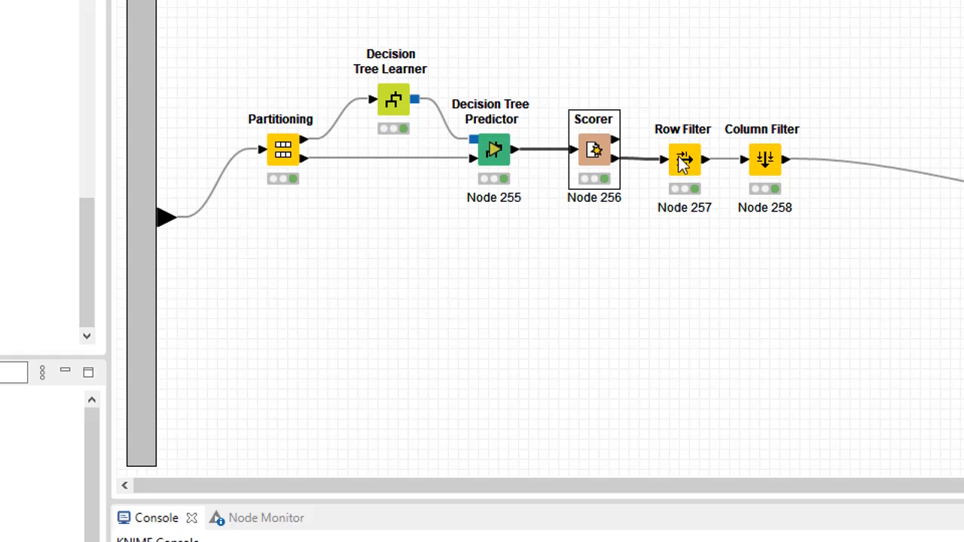
pyautogui.rightClick(599, 154)
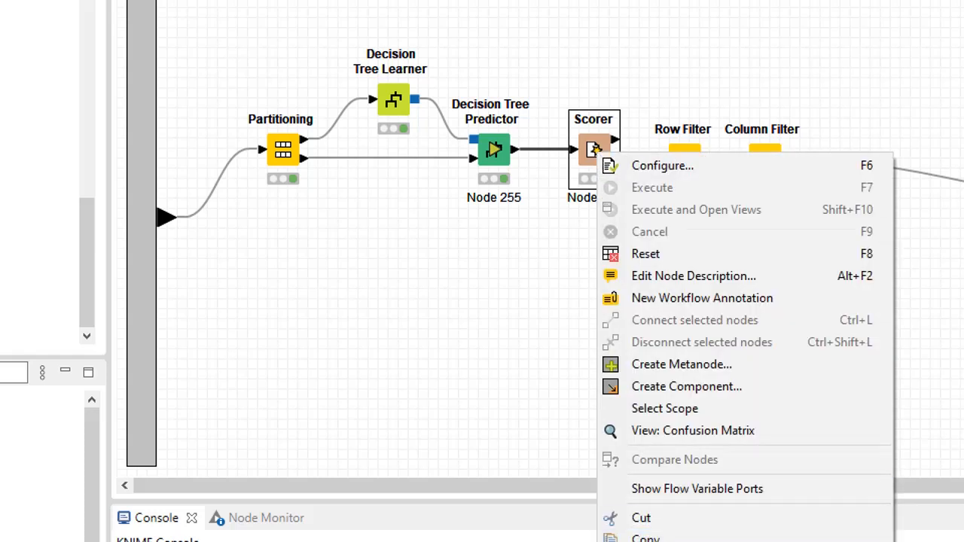
pyautogui.click(666, 541)
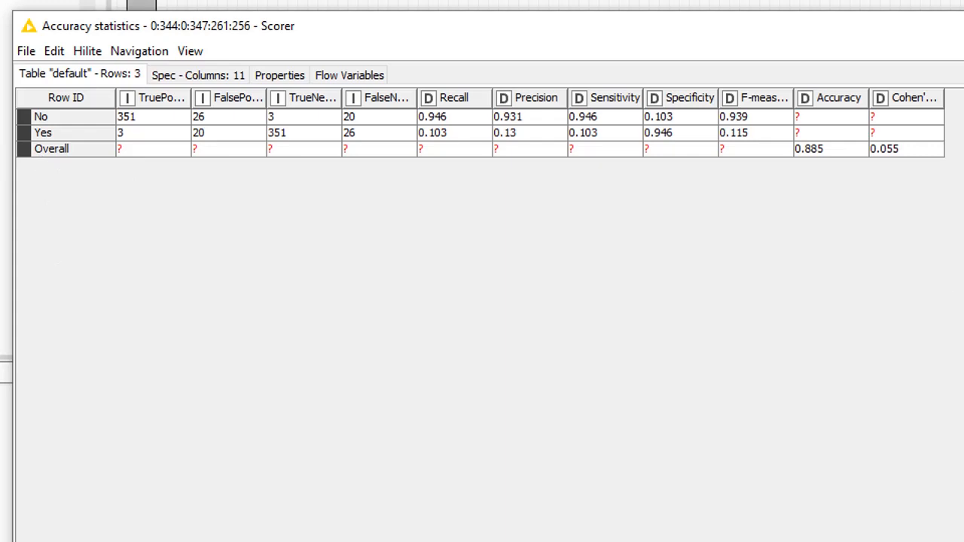
pyautogui.click(796, 93)
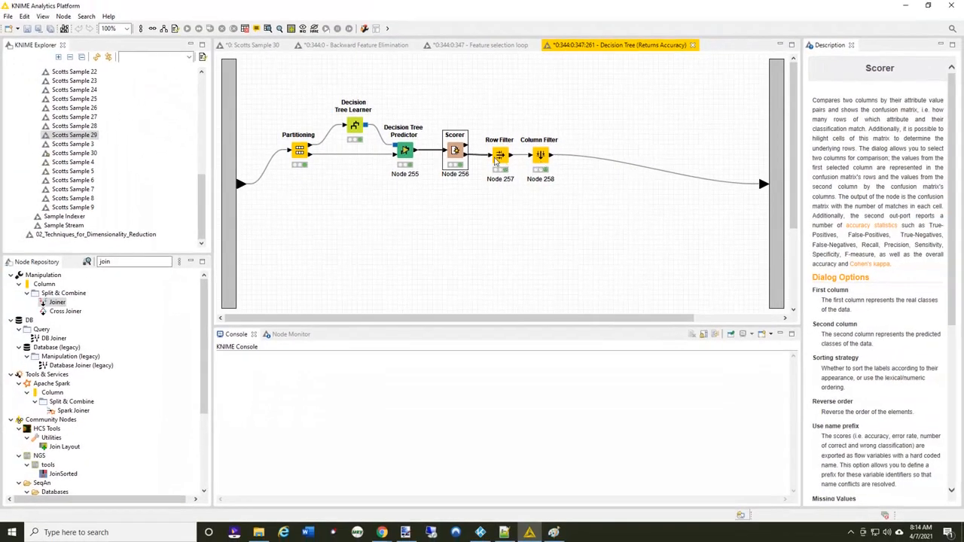
# Inspect the Row Filter and Column Filter settings after the Scorer without changing them, and return to the feature selection loop
pyautogui.doubleClick(500, 155)
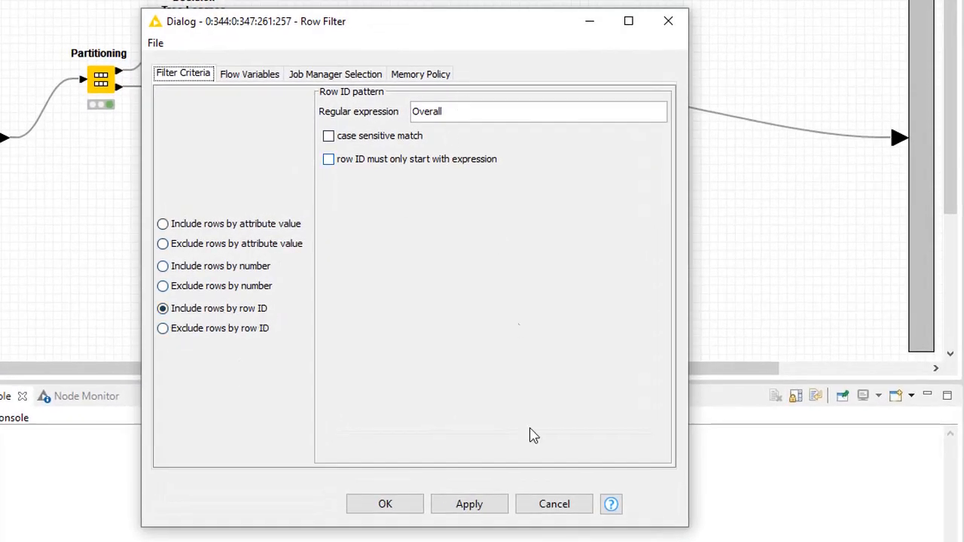
pyautogui.click(561, 505)
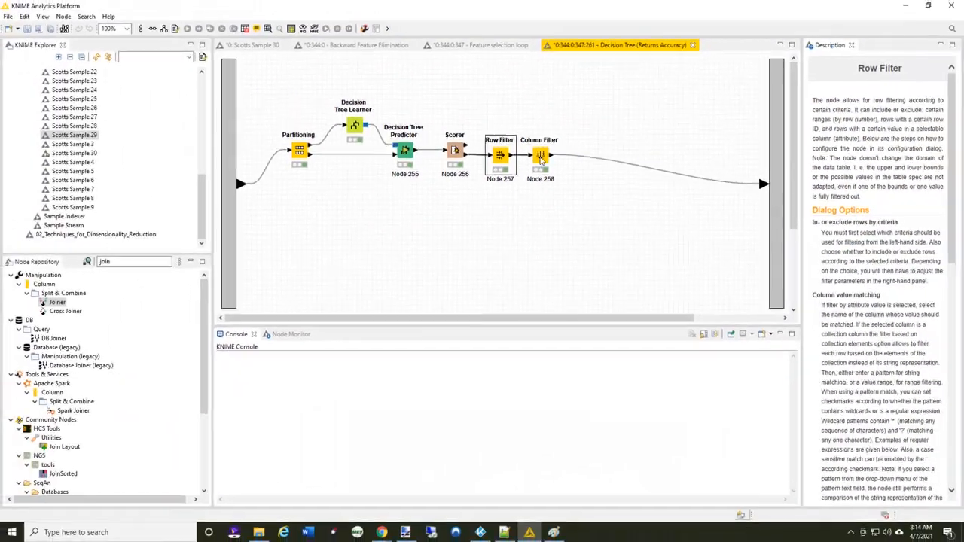
pyautogui.doubleClick(531, 133)
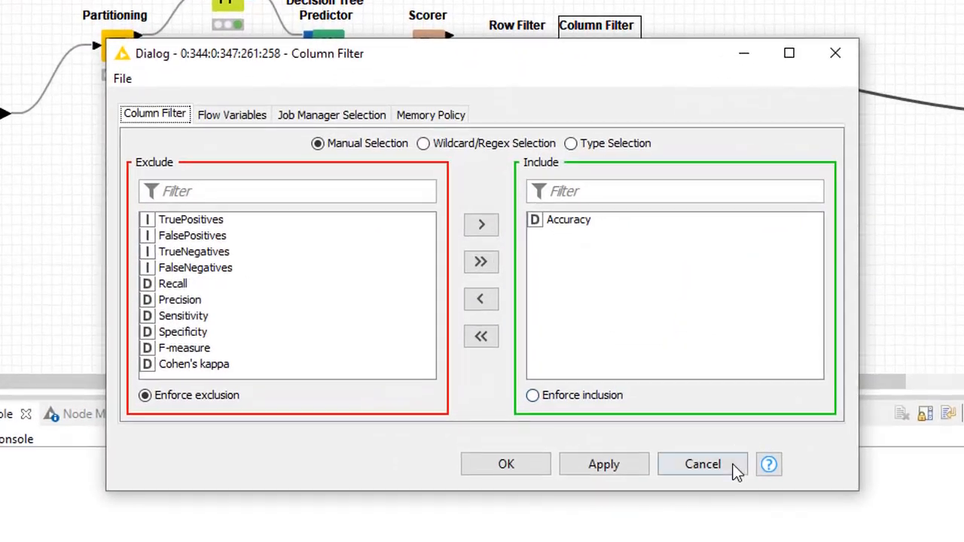
pyautogui.click(640, 403)
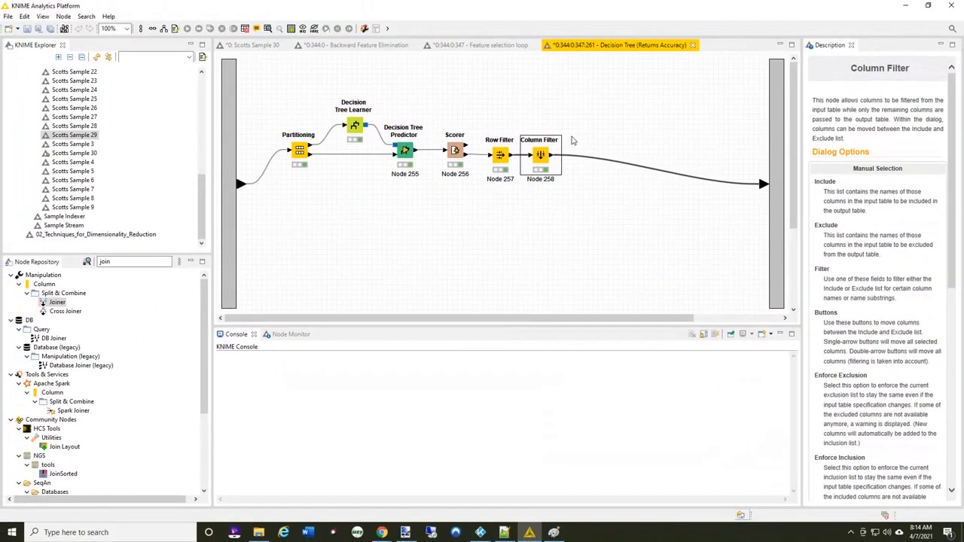
pyautogui.click(693, 46)
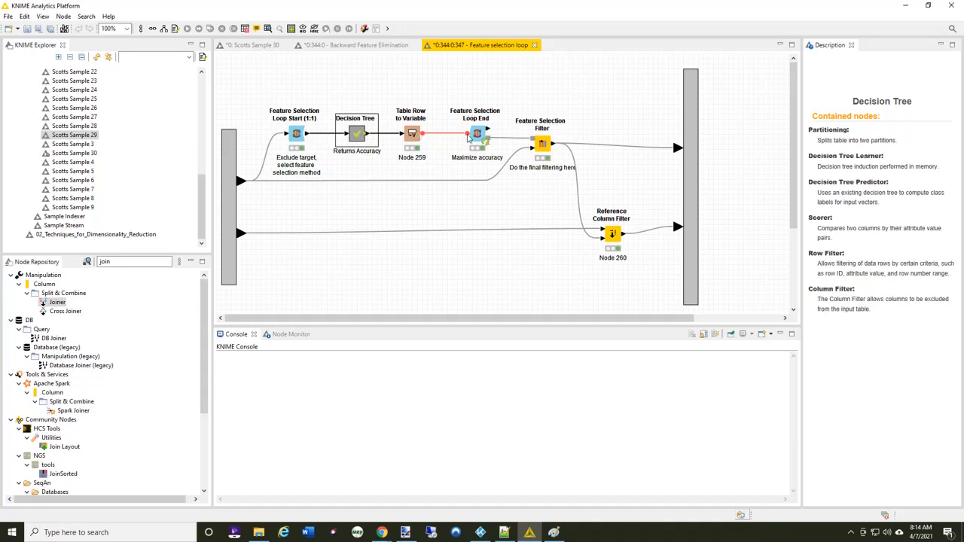
# Check the Feature Selection Loop End node's score setting and examine its result table, widening the feature count and removed feature columns
pyautogui.doubleClick(477, 134)
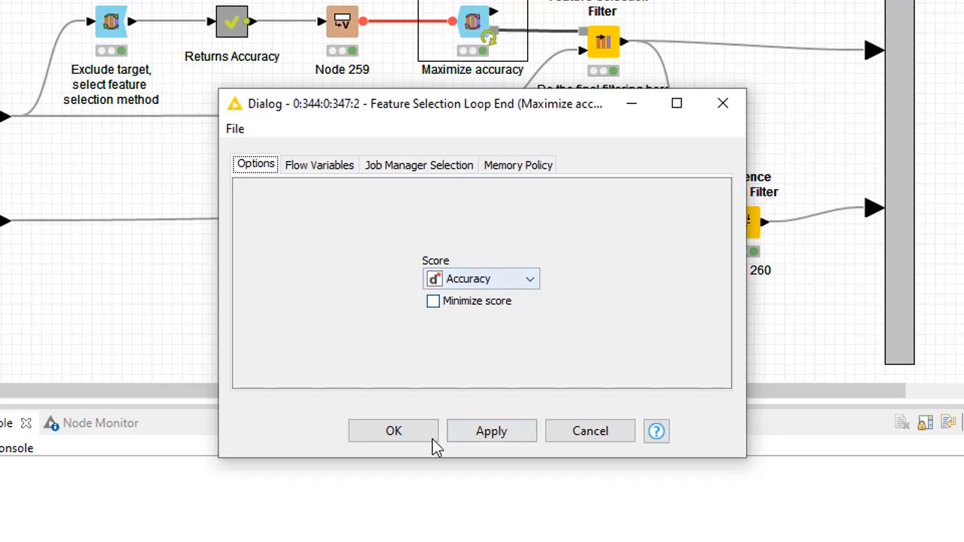
pyautogui.click(592, 433)
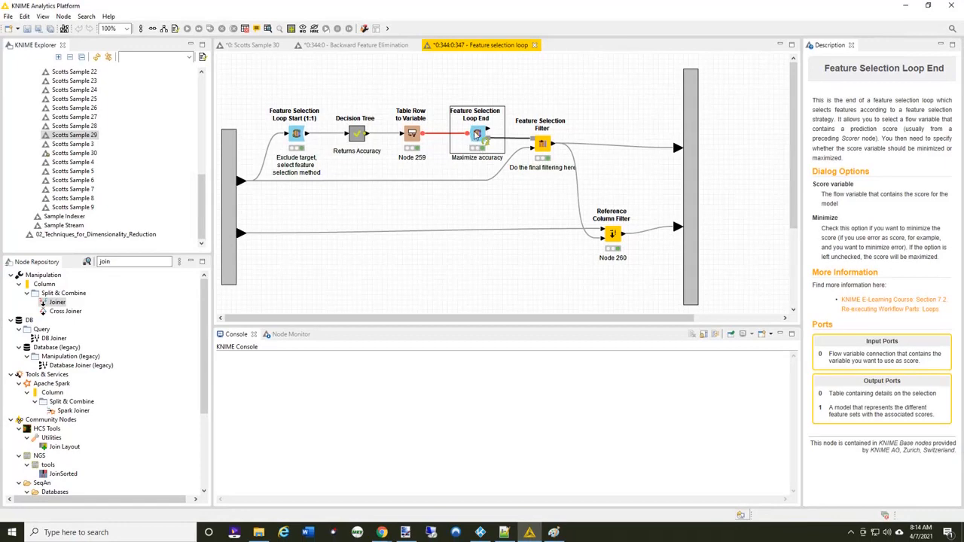
pyautogui.rightClick(477, 134)
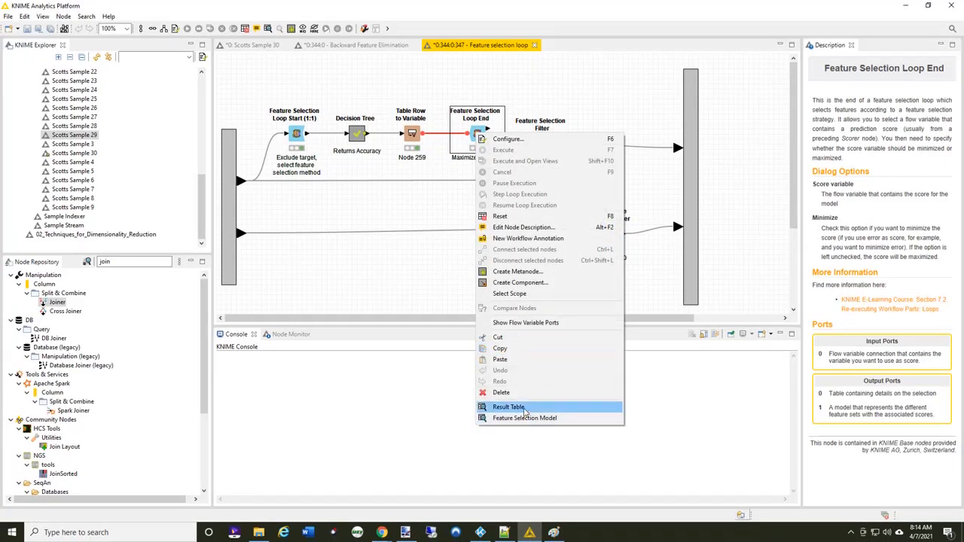
pyautogui.click(525, 408)
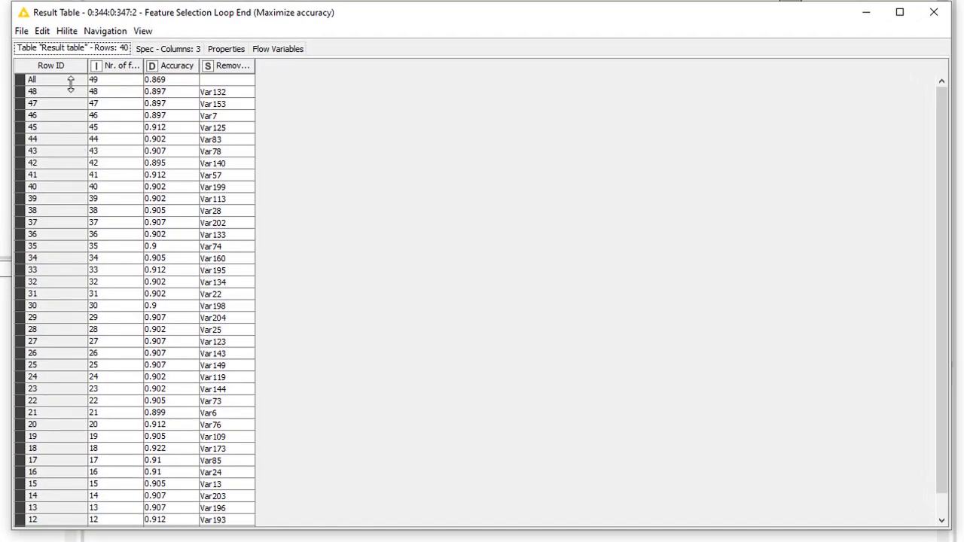
pyautogui.moveTo(143, 66); pyautogui.dragTo(181, 62)
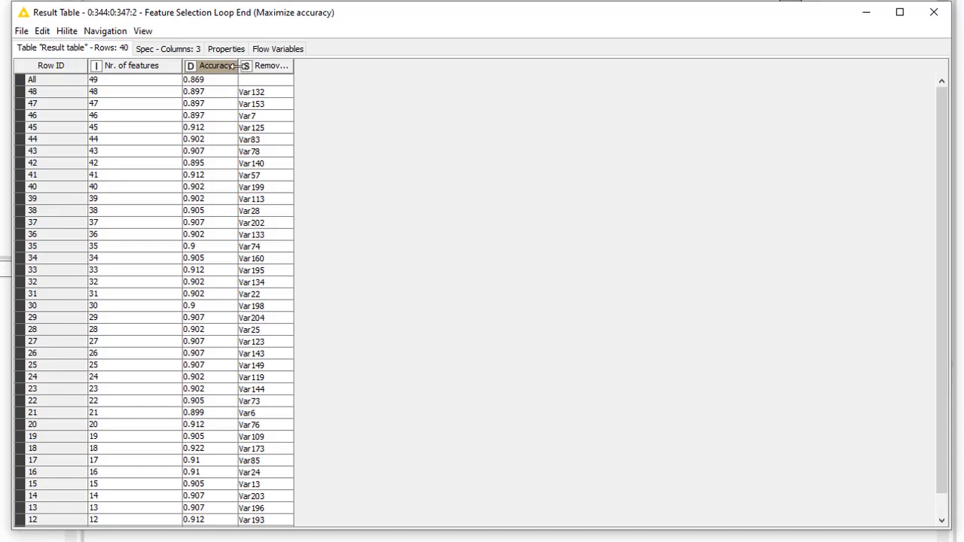
pyautogui.moveTo(293, 65); pyautogui.dragTo(321, 65)
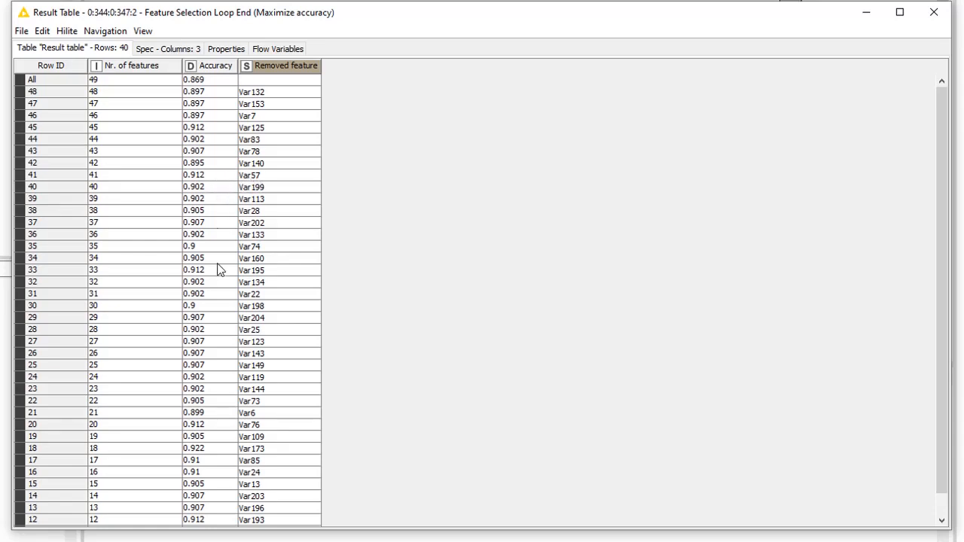
pyautogui.scroll(-1, 224, 341)
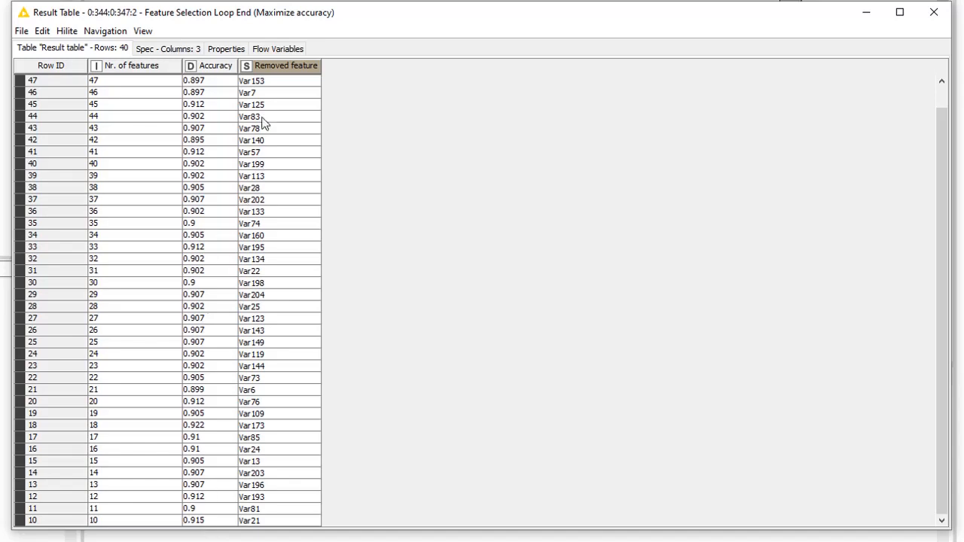
pyautogui.click(934, 17)
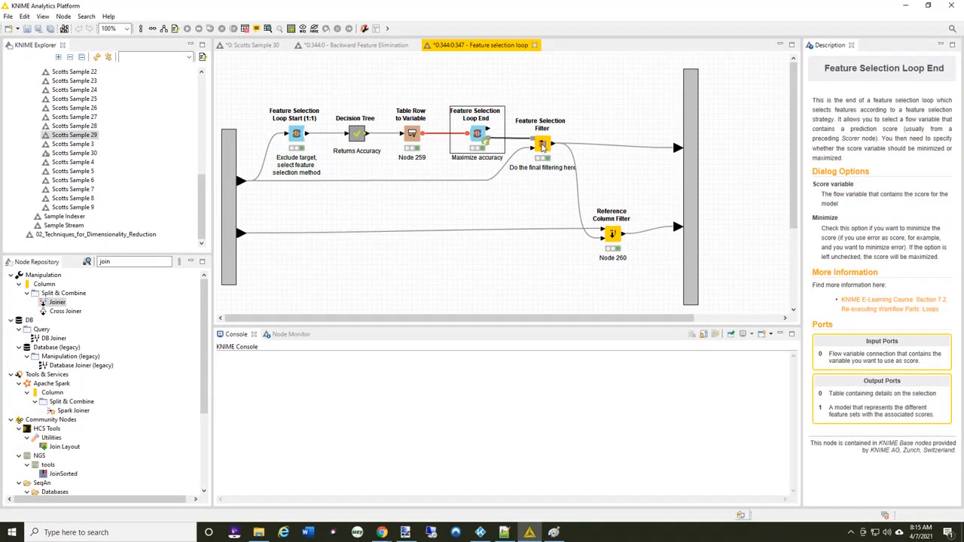
# Configure the Feature Selection Filter node to select the best score, accepting the node reset
pyautogui.doubleClick(542, 145)
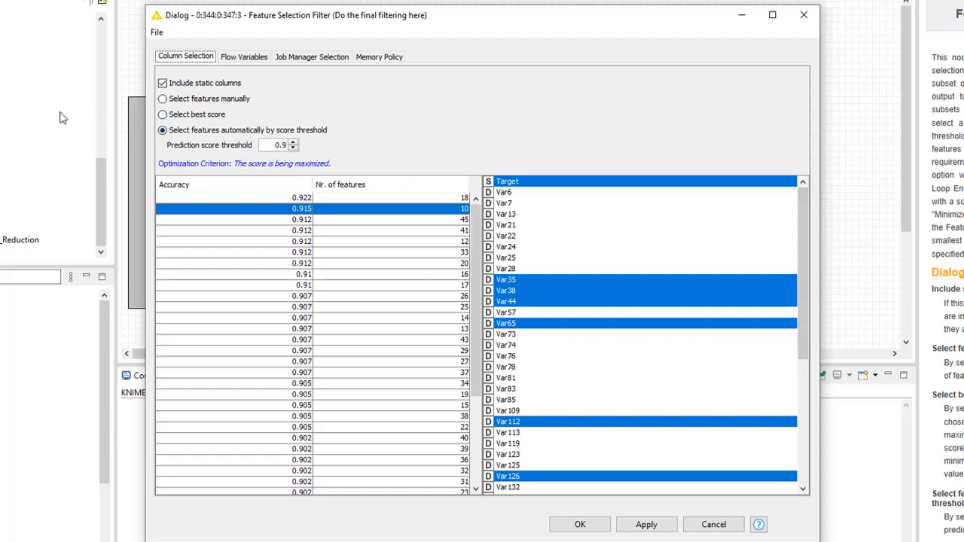
pyautogui.click(162, 101)
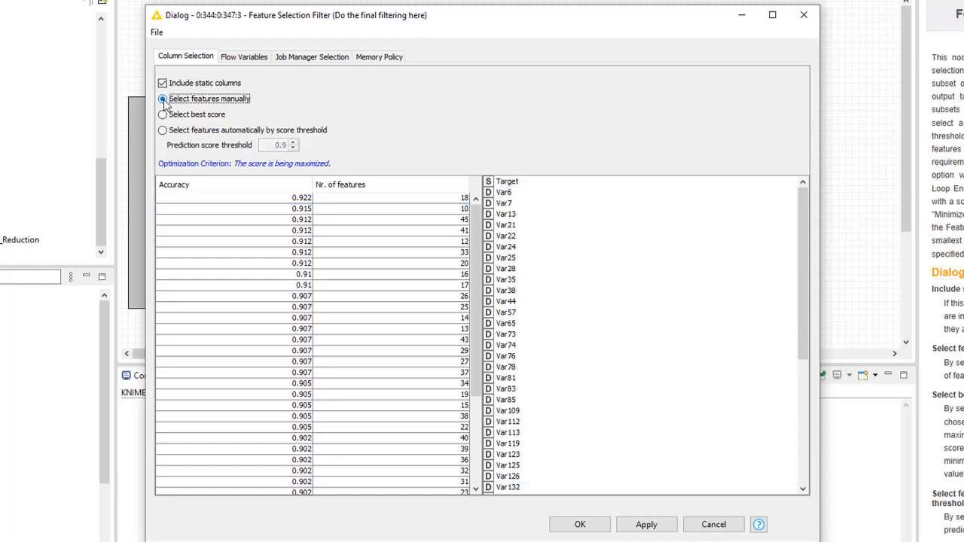
pyautogui.click(163, 115)
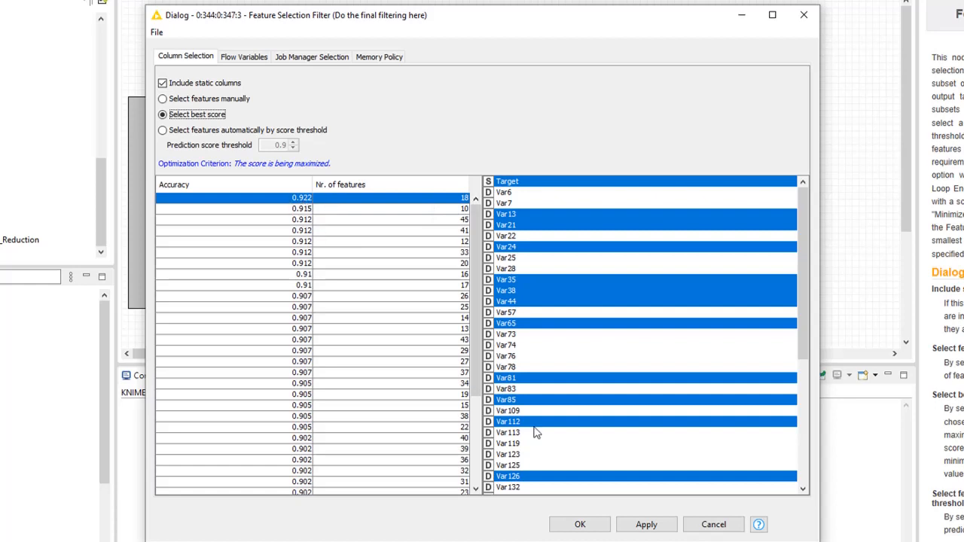
pyautogui.click(586, 530)
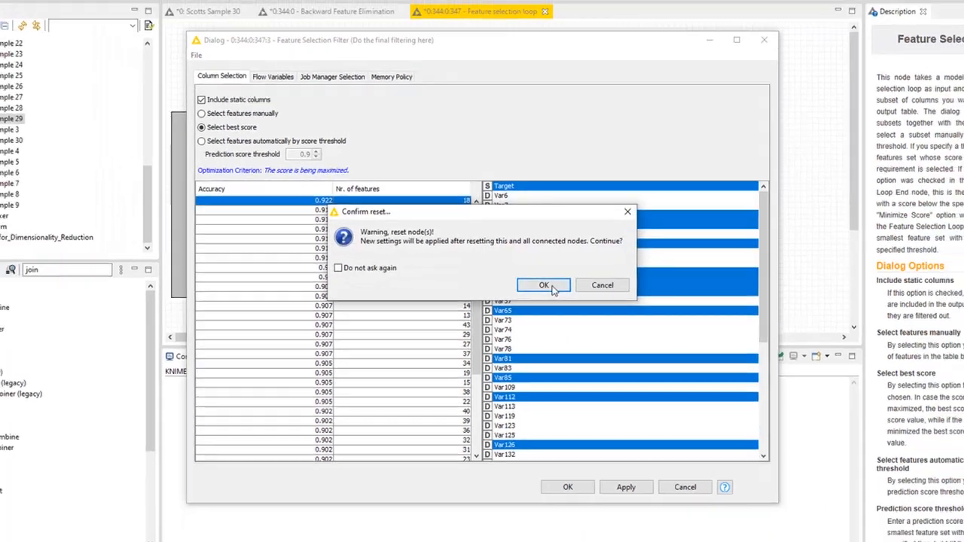
pyautogui.click(617, 295)
# Execute the Feature Selection Filter node and the Reference Column Filter node
pyautogui.rightClick(544, 148)
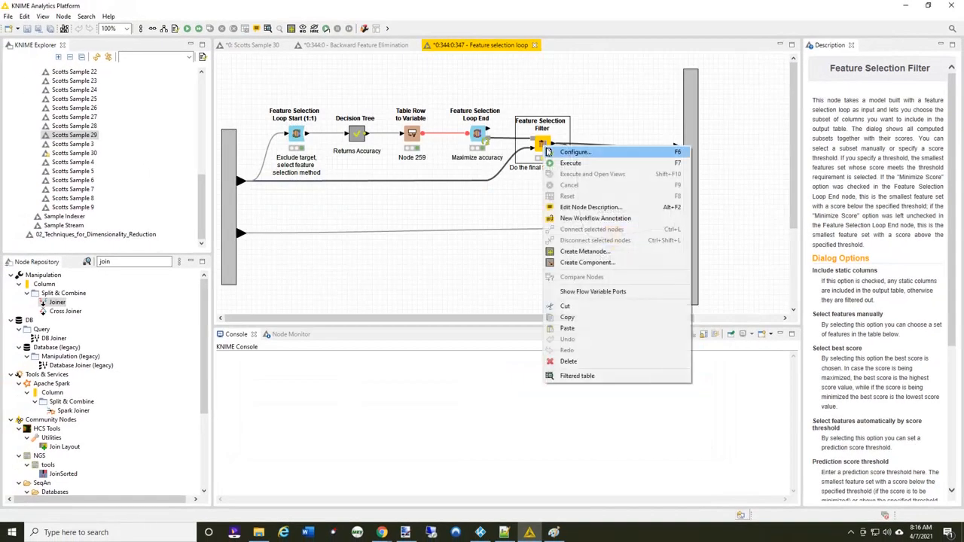
pyautogui.click(570, 163)
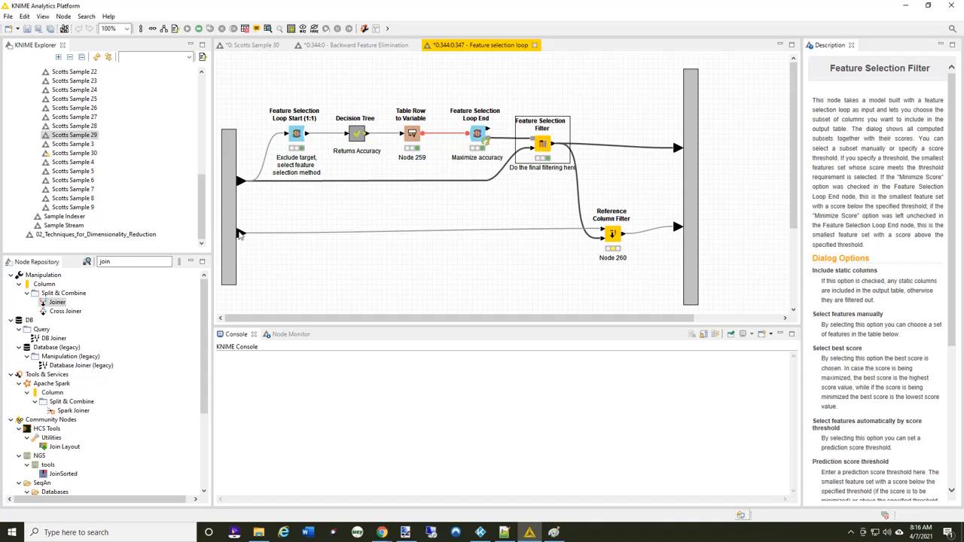
pyautogui.moveTo(240, 234)
pyautogui.rightClick(614, 236)
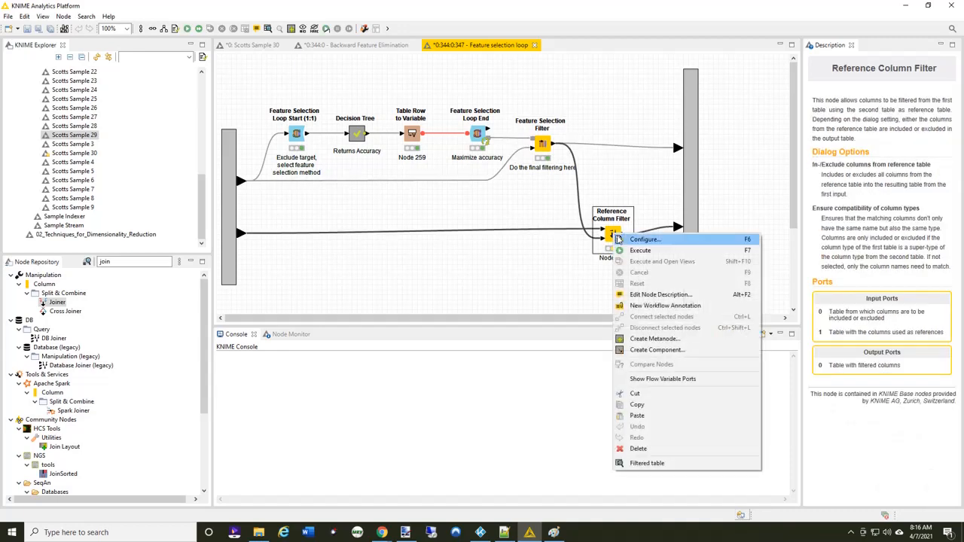
pyautogui.click(634, 248)
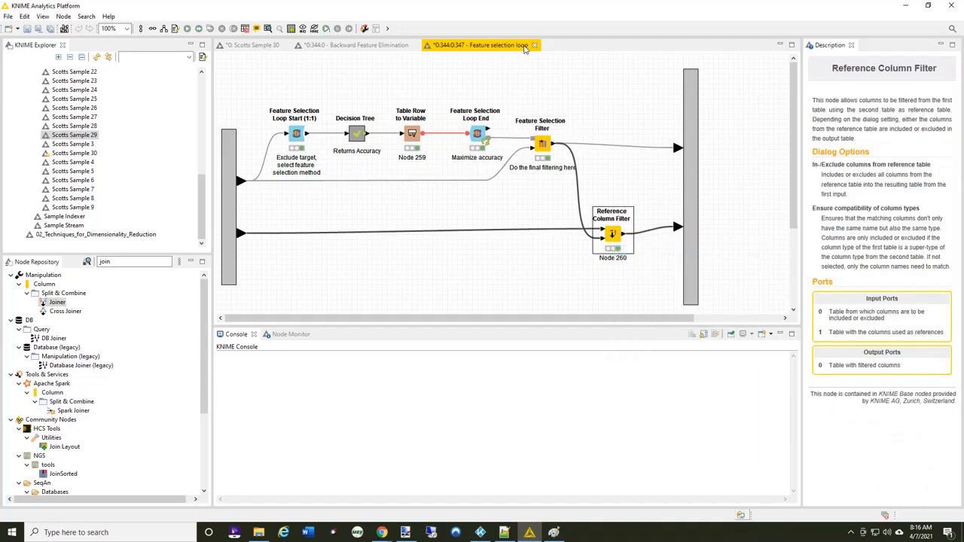
# Return to the Backward Feature Elimination component and view the output table of its Decision Tree component
pyautogui.click(534, 45)
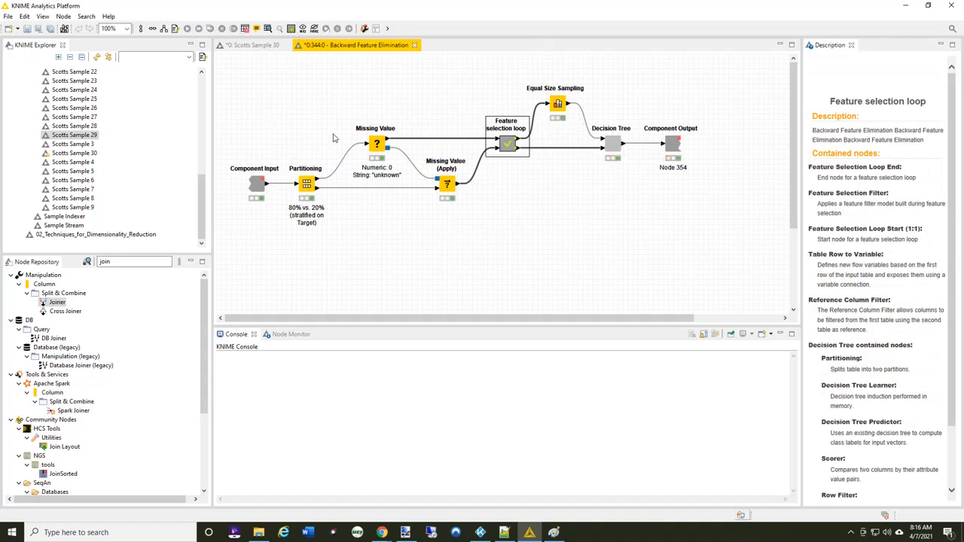
pyautogui.rightClick(612, 147)
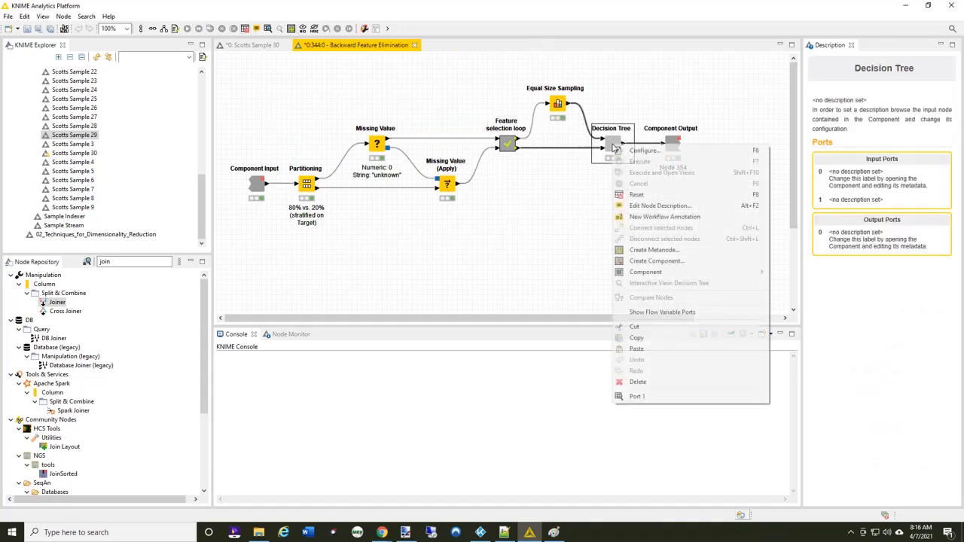
pyautogui.click(640, 402)
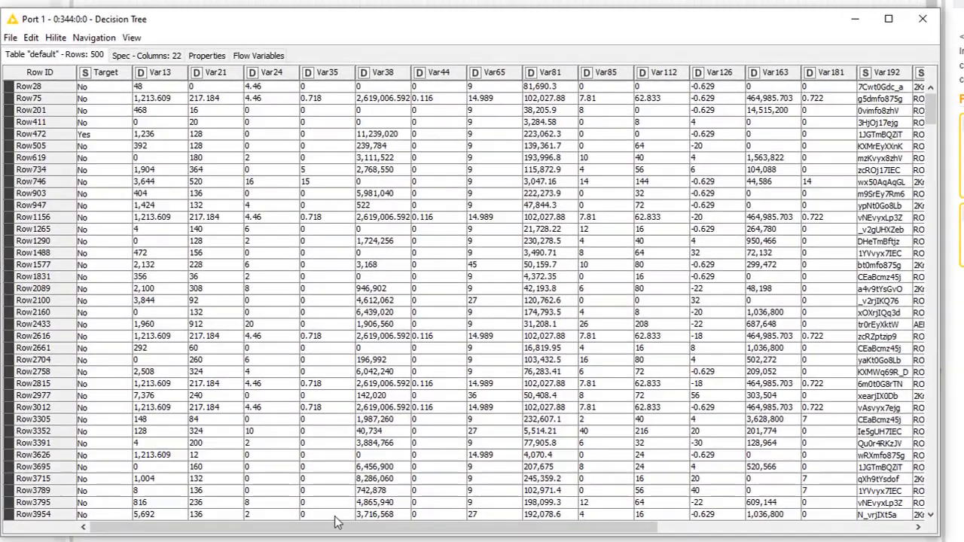
# Move the Prediction column directly beside the Target column in the Decision Tree output table, compare the two, and close the table
pyautogui.moveTo(416, 431); pyautogui.dragTo(495, 437)
pyautogui.moveTo(489, 537); pyautogui.dragTo(628, 531)
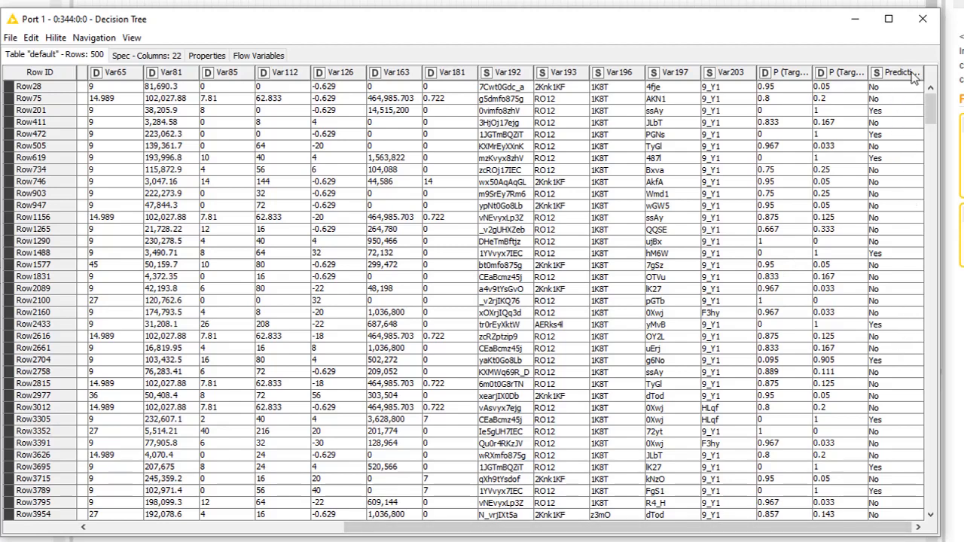
pyautogui.moveTo(911, 75); pyautogui.dragTo(141, 72)
pyautogui.moveTo(467, 529); pyautogui.dragTo(188, 522)
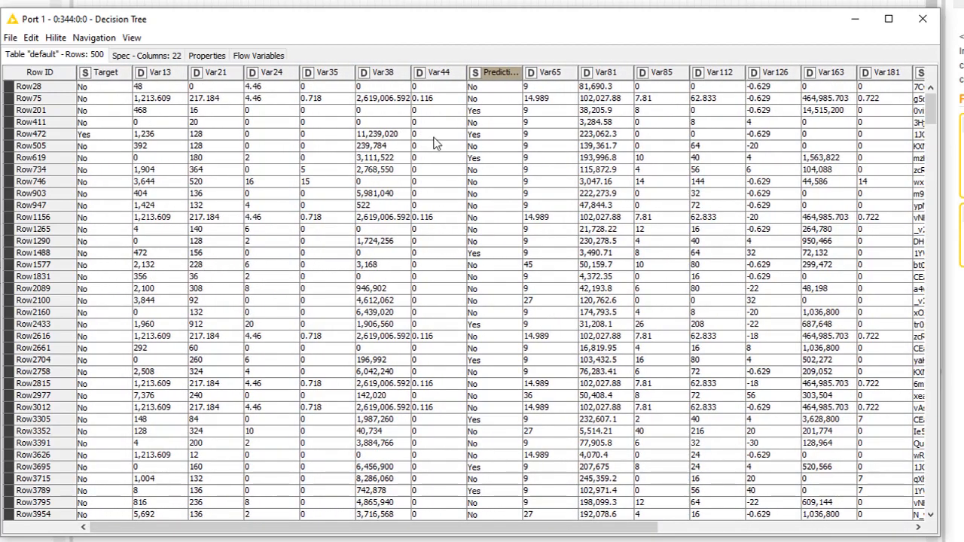
pyautogui.moveTo(498, 74); pyautogui.dragTo(173, 67)
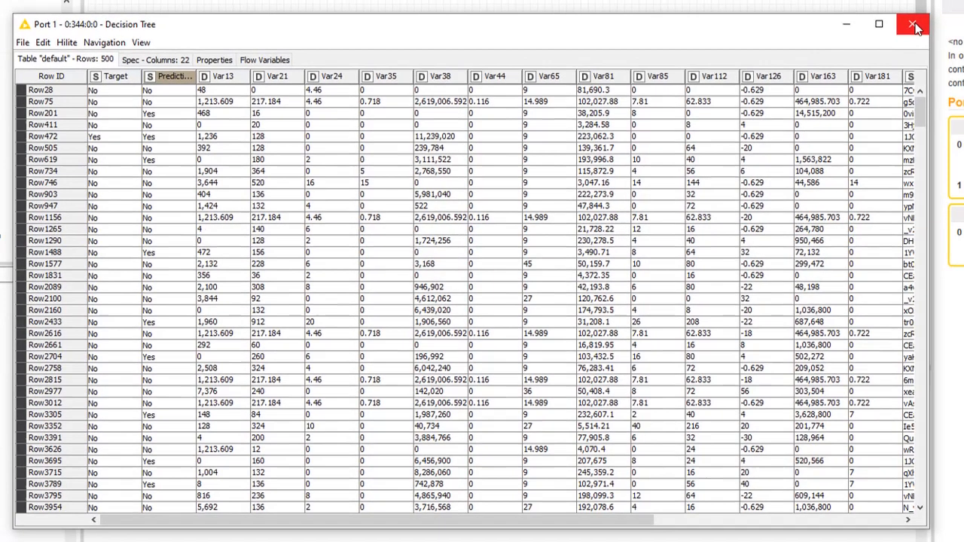
pyautogui.click(928, 20)
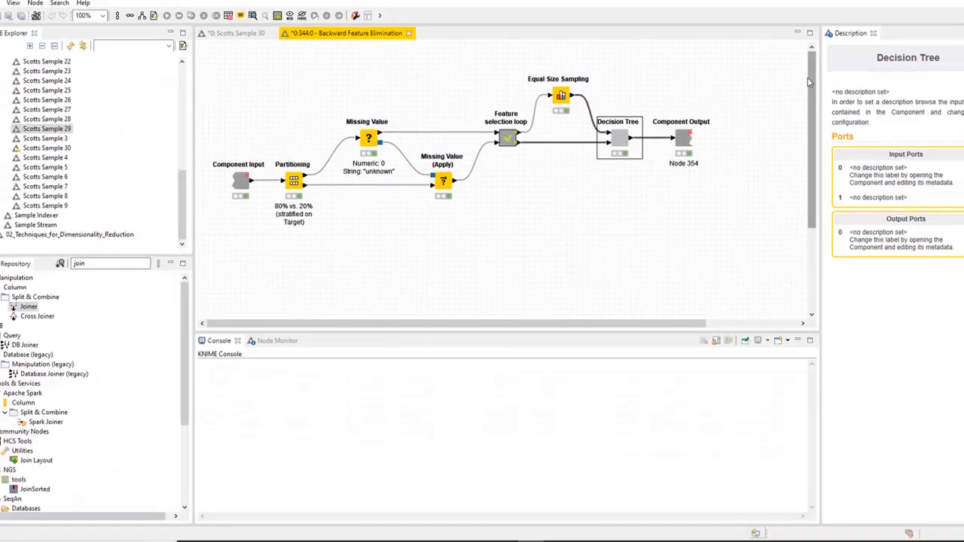
# Close the Backward Feature Elimination component workflow and execute the Joiner node in the Scotts Sample 30 workflow
pyautogui.click(414, 47)
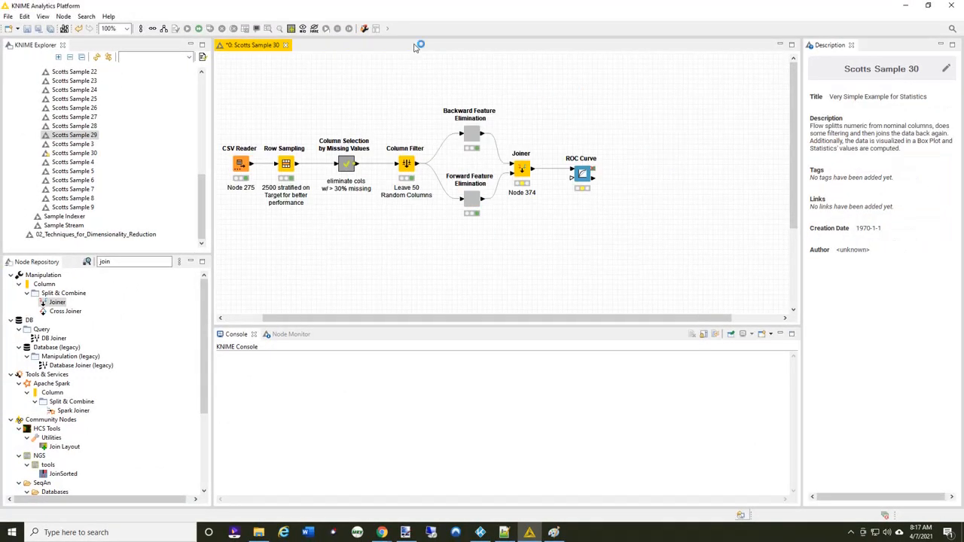
pyautogui.rightClick(520, 171)
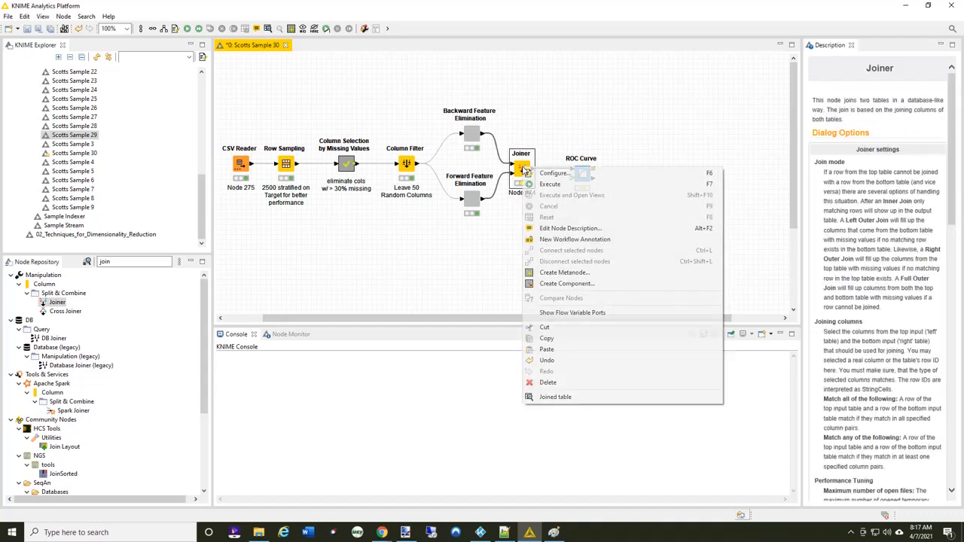
pyautogui.click(546, 186)
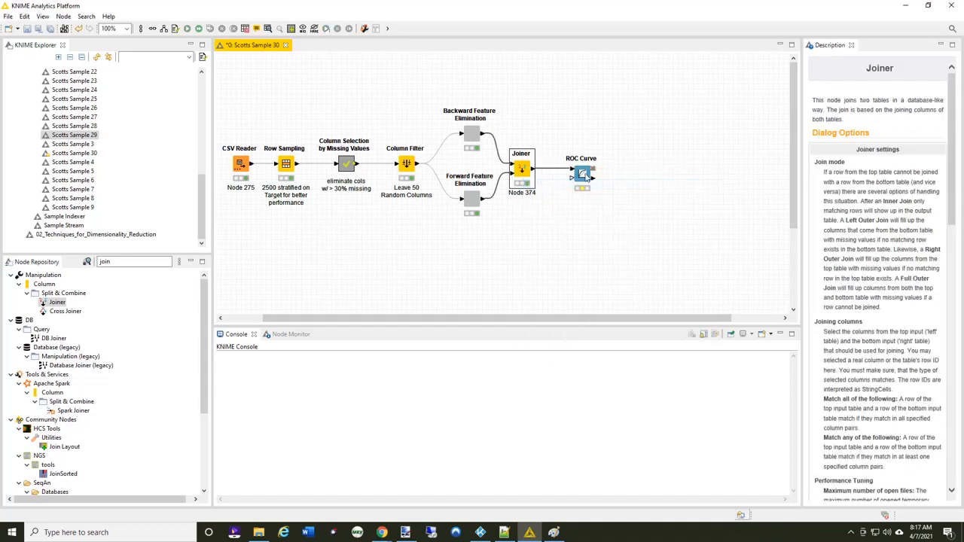
# Execute the ROC Curve node with its view open, examine the plotted curves, and close the view
pyautogui.rightClick(582, 175)
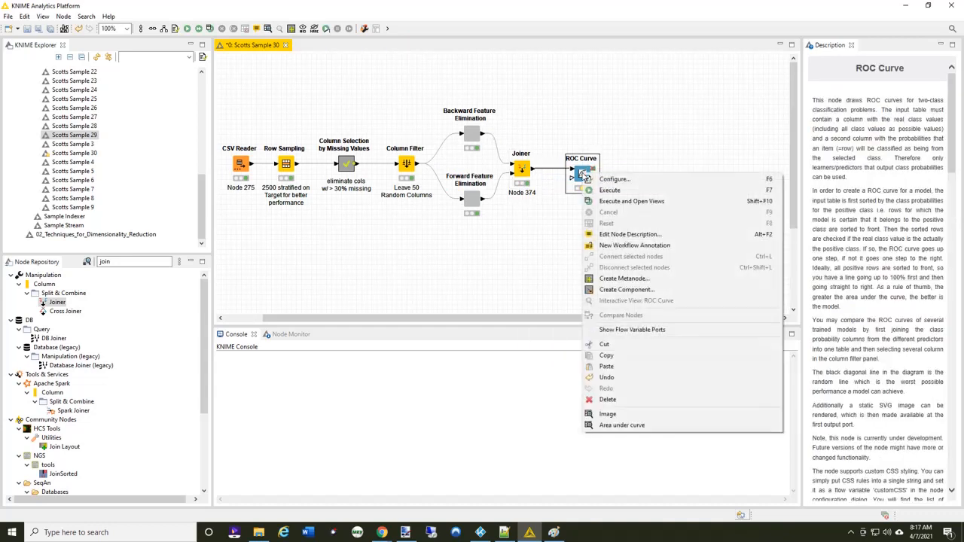
pyautogui.click(617, 202)
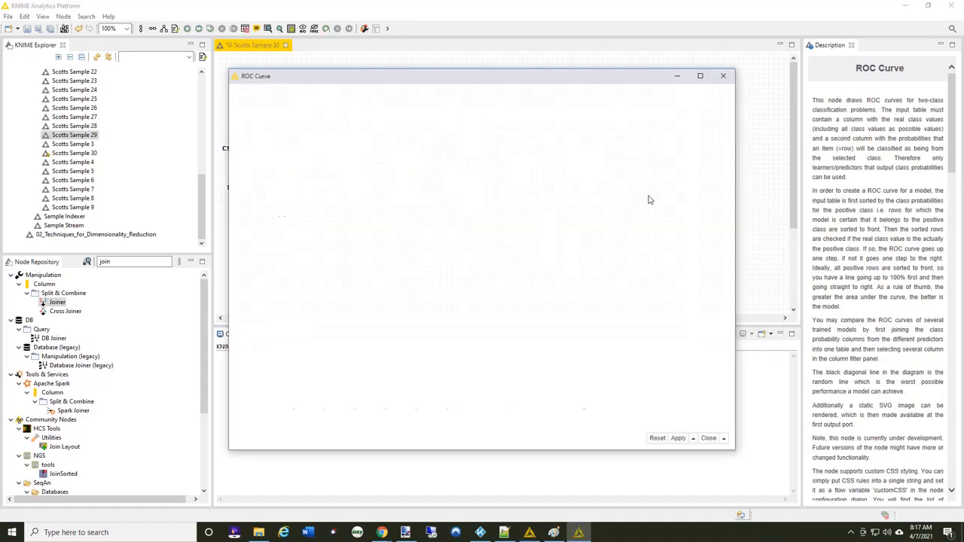
pyautogui.click(709, 438)
# Exclude Var13, Var21, Var24, Var81 and Var85 from the ROC Curve node's probability columns, accepting the node reset
pyautogui.doubleClick(582, 174)
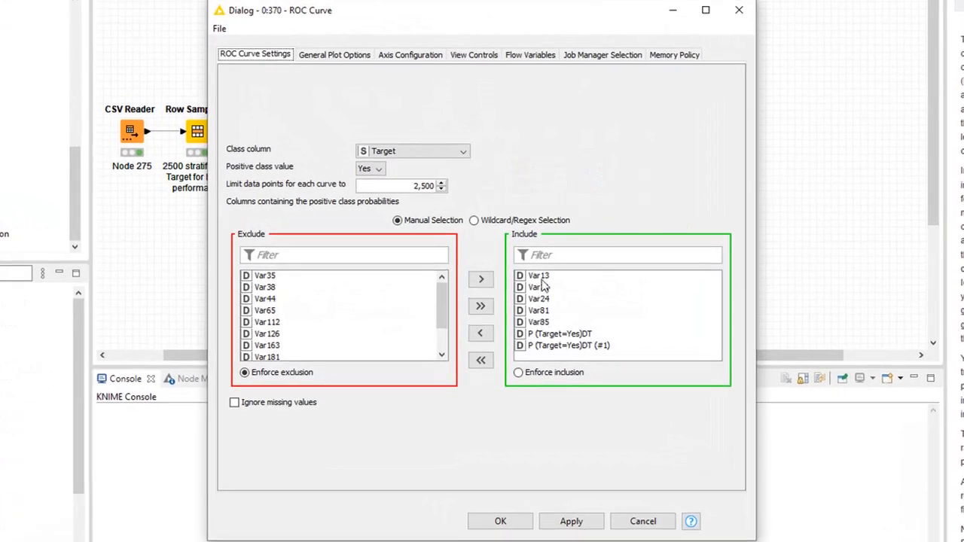
pyautogui.click(539, 276)
pyautogui.keyDown('shift'); pyautogui.click(539, 322); pyautogui.keyUp('shift')
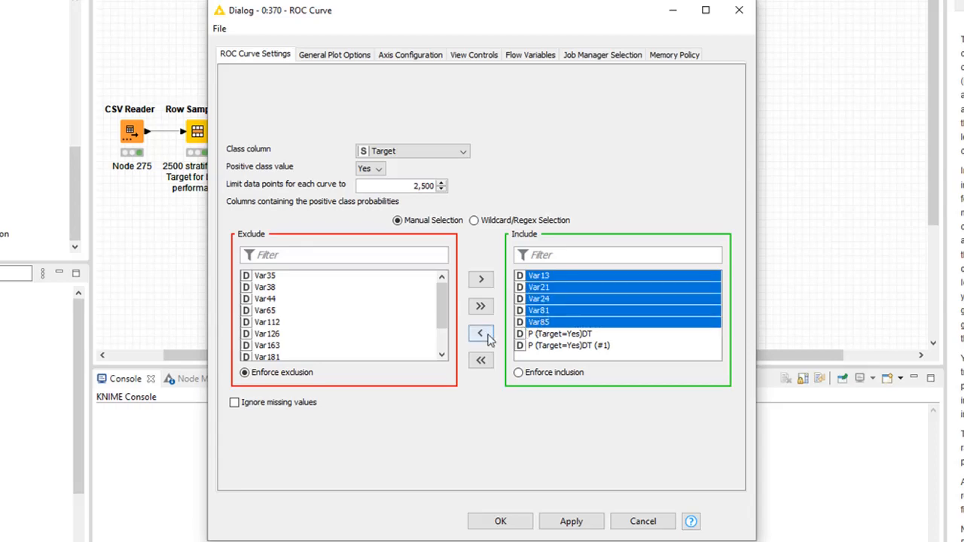
pyautogui.click(487, 337)
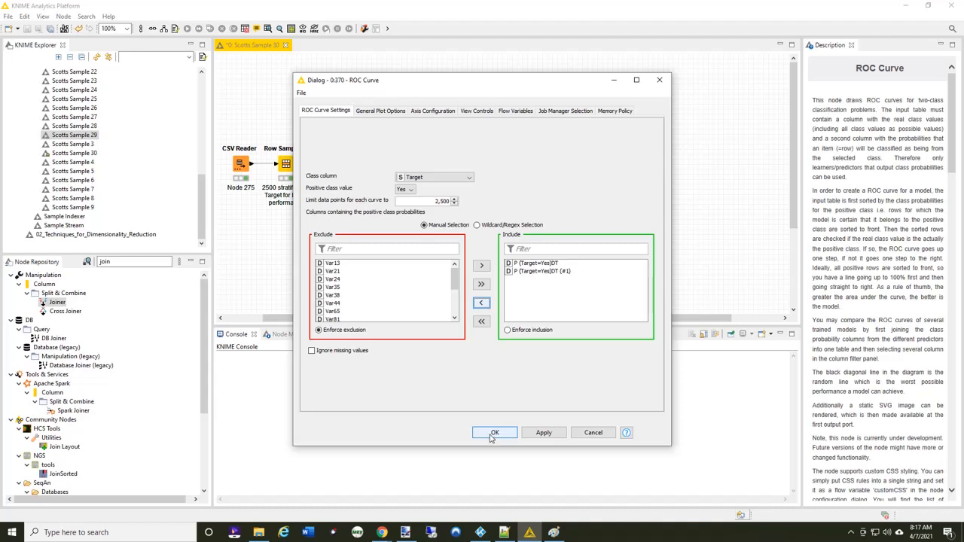
pyautogui.click(491, 435)
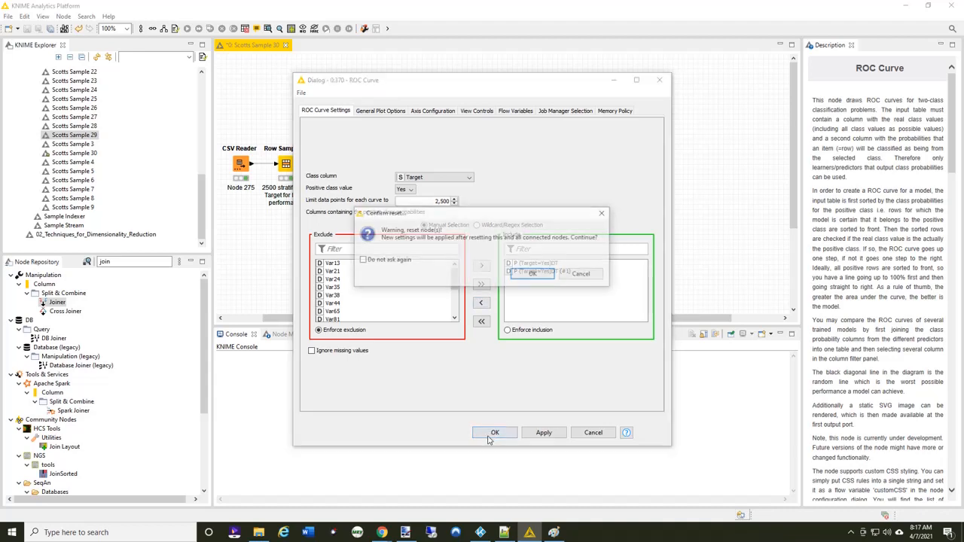
pyautogui.click(545, 277)
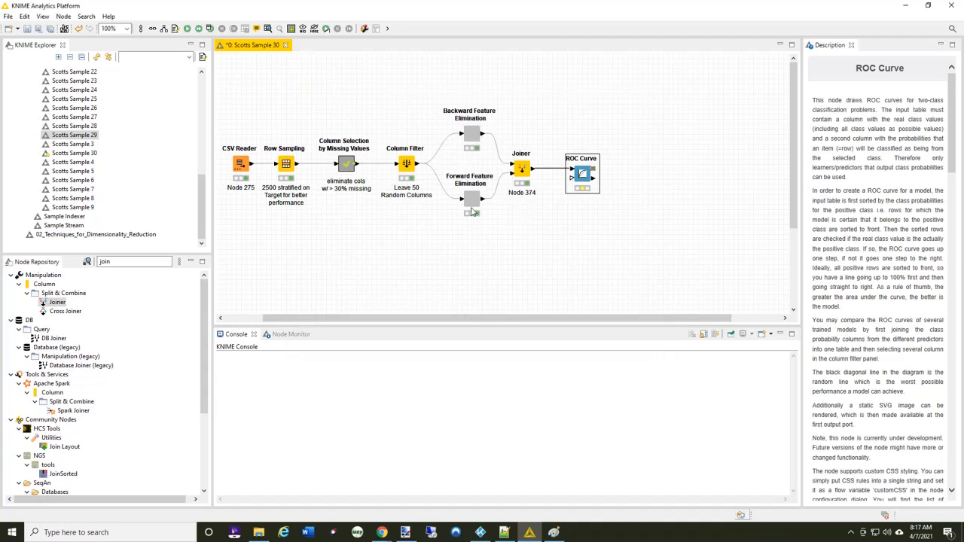
# Re-execute the ROC Curve node, compare the P (Target=Yes)DT and P (Target=Yes)DT (#1) curves in its view, and close it
pyautogui.rightClick(584, 174)
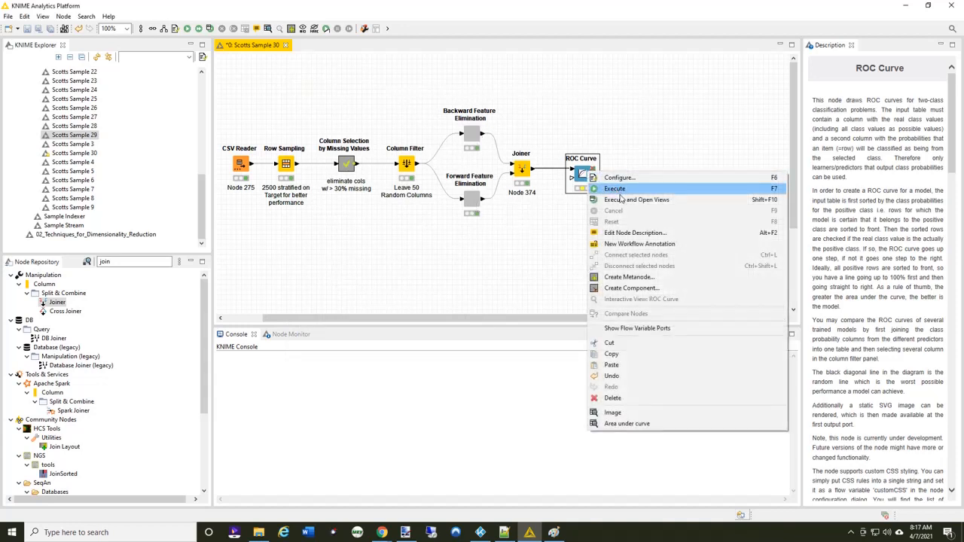
pyautogui.click(622, 198)
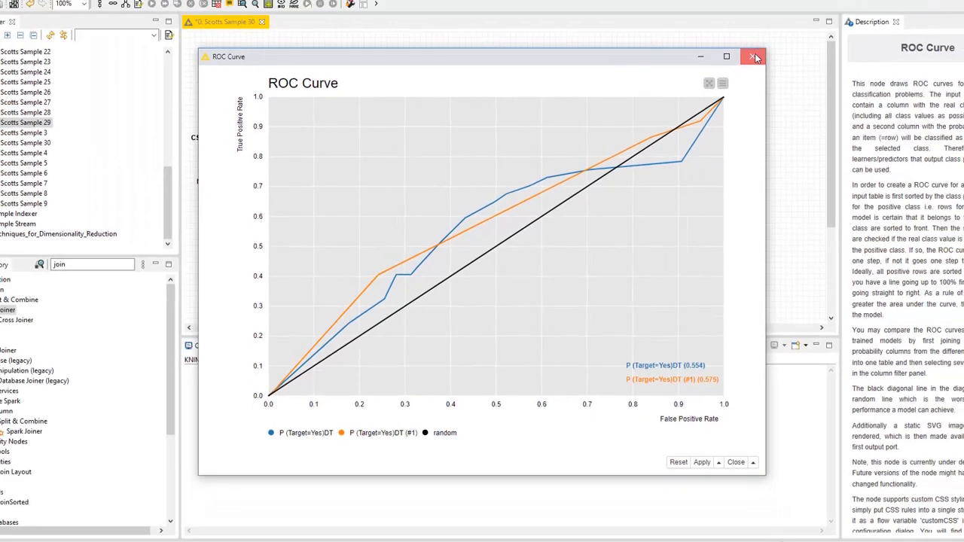
pyautogui.click(755, 58)
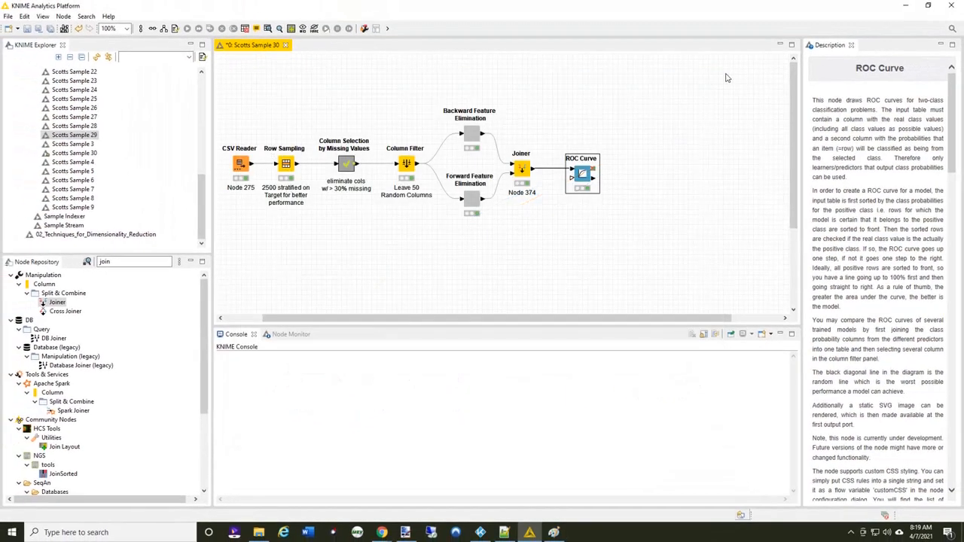